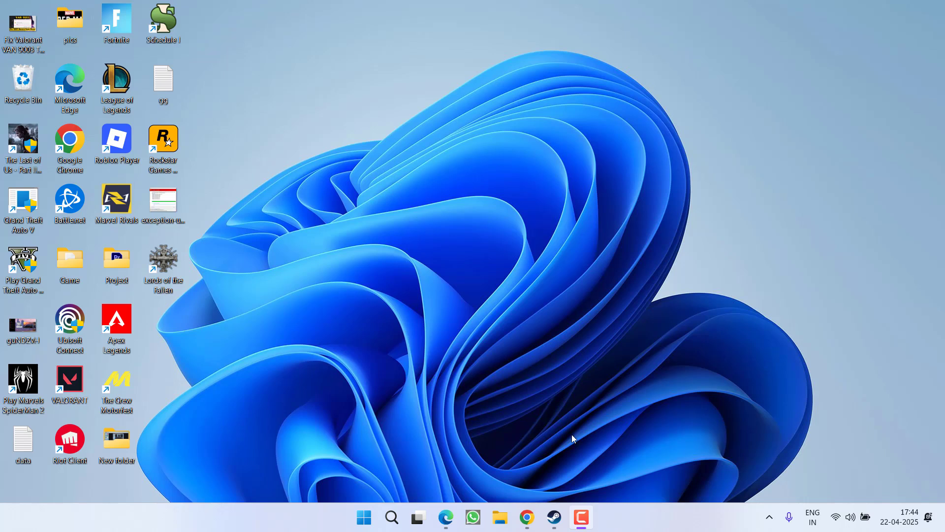
- Switch to Chrome and look over the open DS4Windows and reWASD controller-mapping tool pages
{"action": "left_click", "coordinate": [463, 388]}
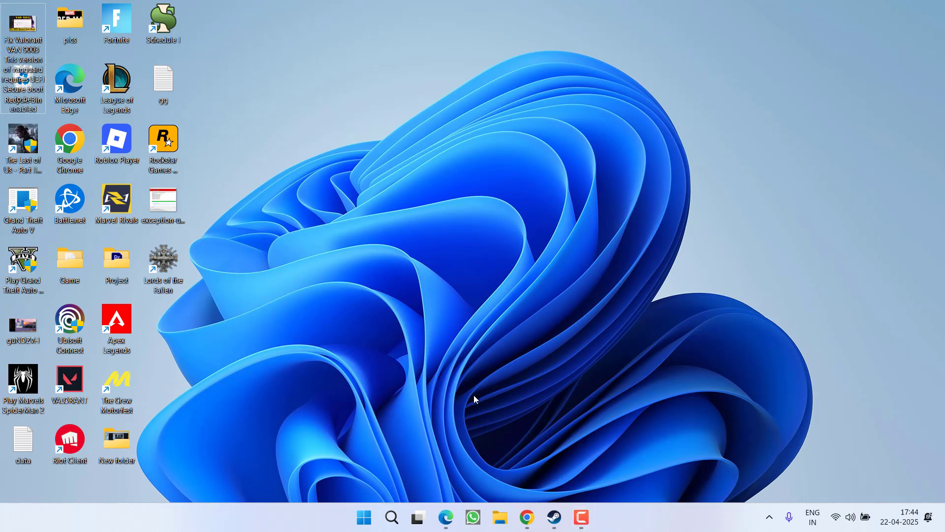
{"action": "left_click", "coordinate": [527, 517]}
{"action": "left_click_drag", "start_coordinate": [101, 219], "coordinate": [581, 216]}
{"action": "left_click", "coordinate": [384, 12]}
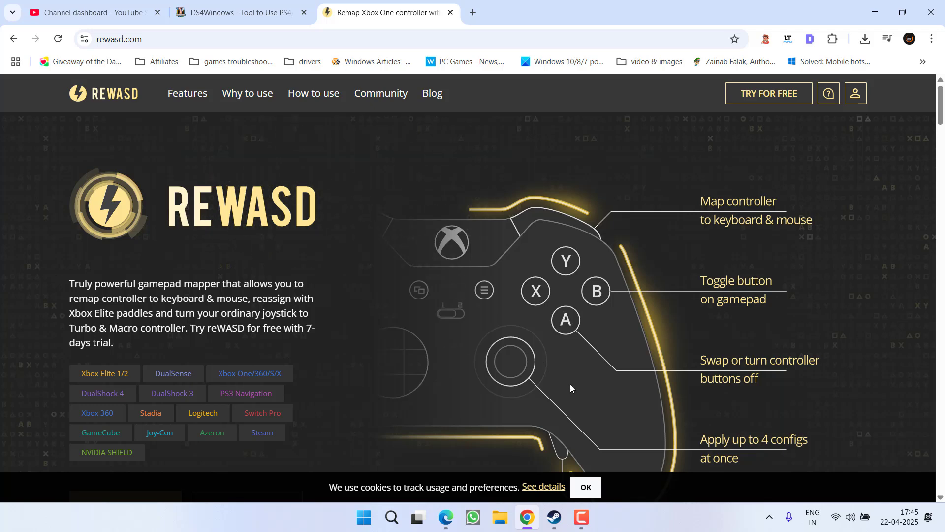
{"action": "left_click", "coordinate": [295, 7]}
{"action": "left_click", "coordinate": [321, 6]}
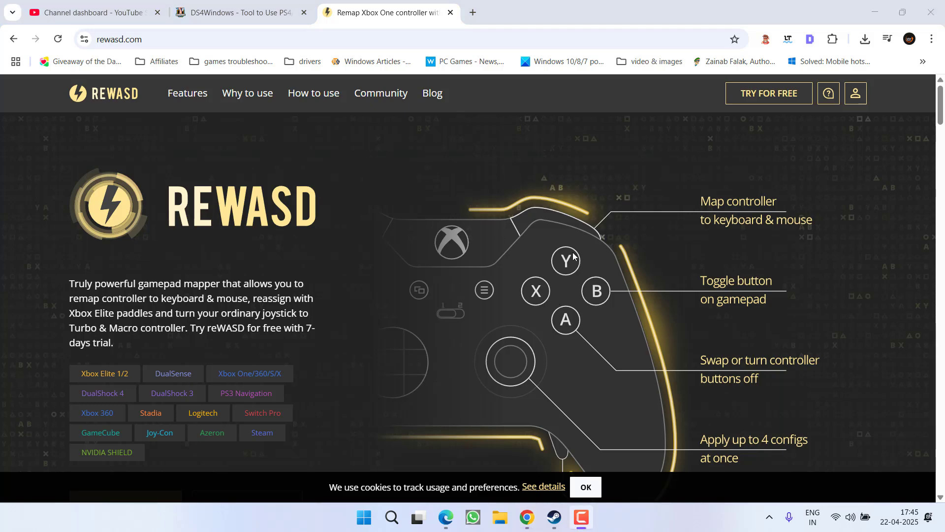
- Open Task Manager and end the selected background process from the processes list
{"action": "right_click", "coordinate": [665, 523]}
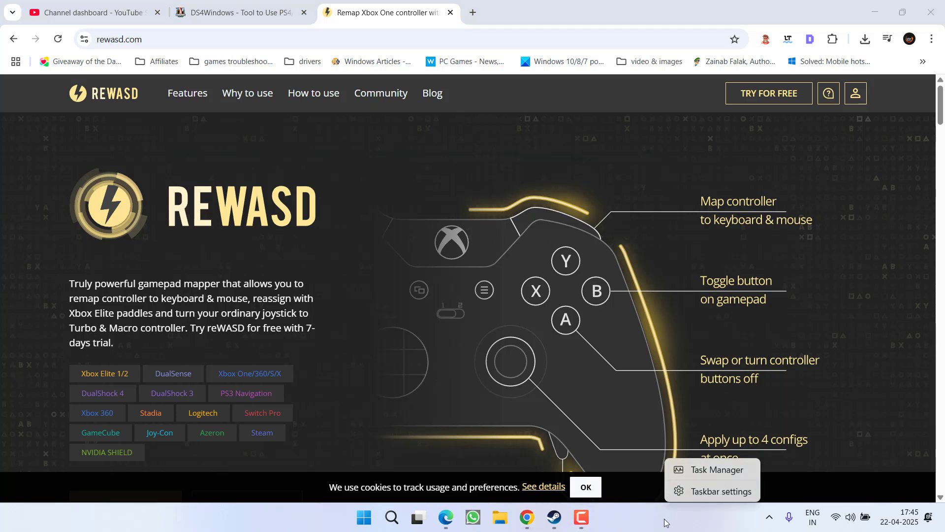
{"action": "left_click", "coordinate": [697, 471]}
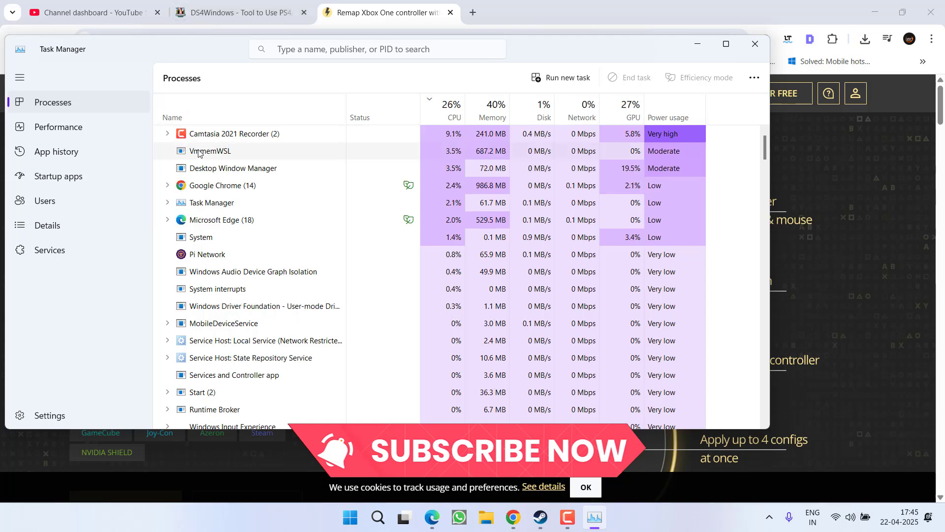
{"action": "right_click", "coordinate": [206, 157]}
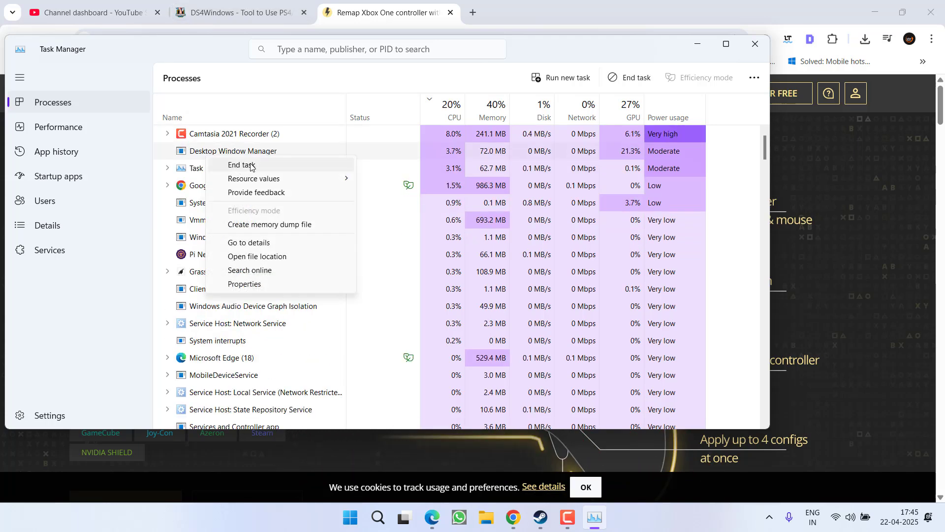
{"action": "left_click", "coordinate": [243, 165]}
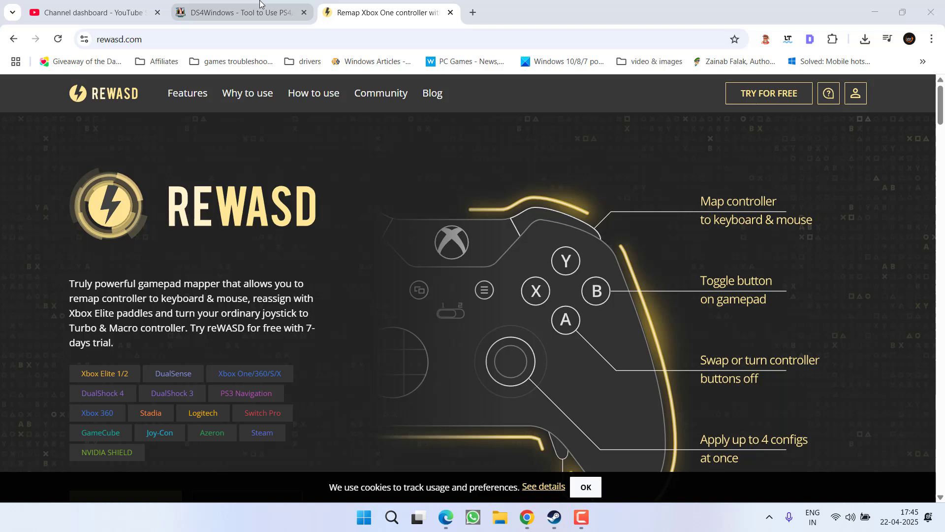
- Look at the DS4Windows and reWASD pages again, and minimise the browser to show the desktop
{"action": "left_click", "coordinate": [241, 14]}
{"action": "left_click", "coordinate": [387, 15]}
{"action": "left_click", "coordinate": [875, 12]}
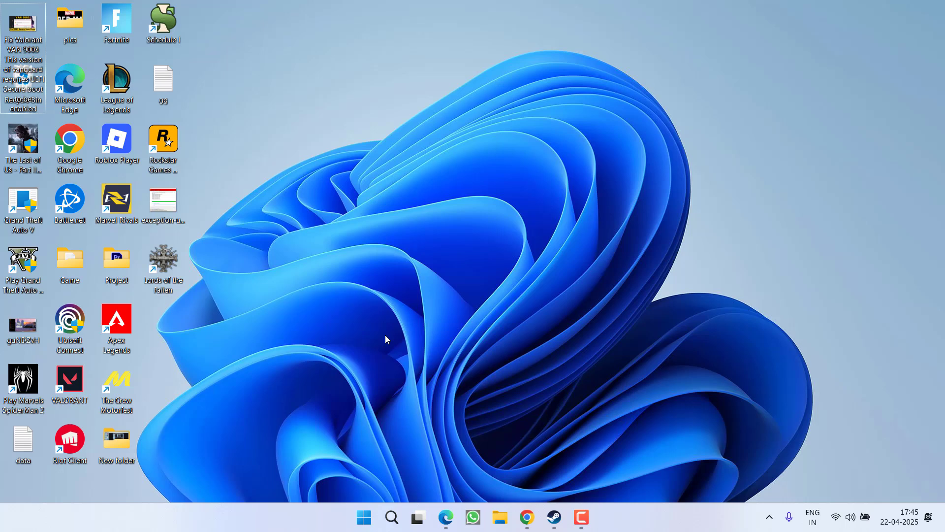
- Find and open Windows Security, and turn on real-time virus and threat protection, approving the account control prompt
{"action": "key", "text": "super"}
{"action": "type", "text": "wid"}
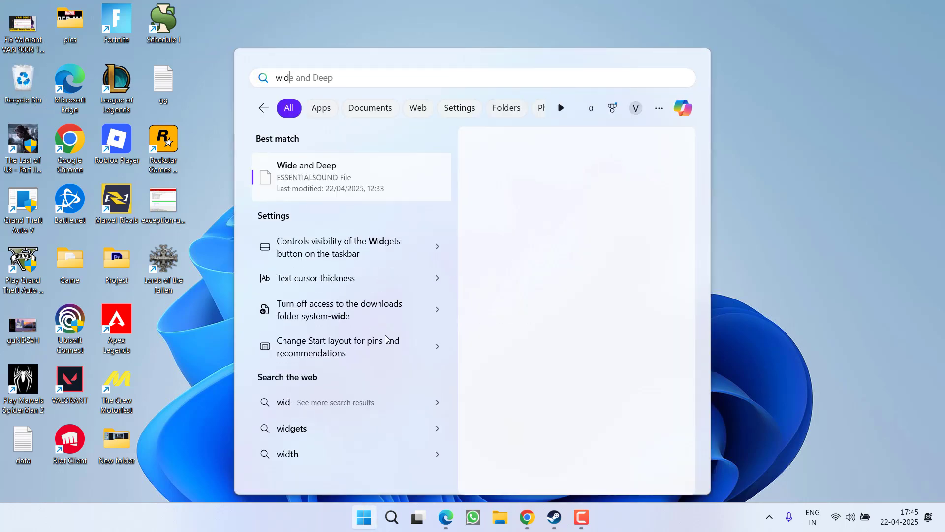
{"action": "key", "text": "BackSpace"}
{"action": "type", "text": "n"}
{"action": "key", "text": "BackSpace"}
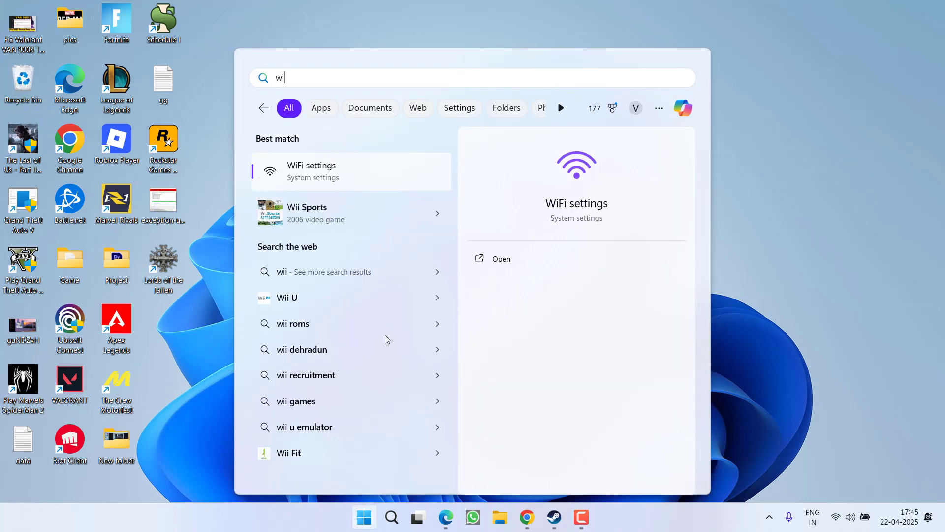
{"action": "type", "text": "n"}
{"action": "key", "text": "Return"}
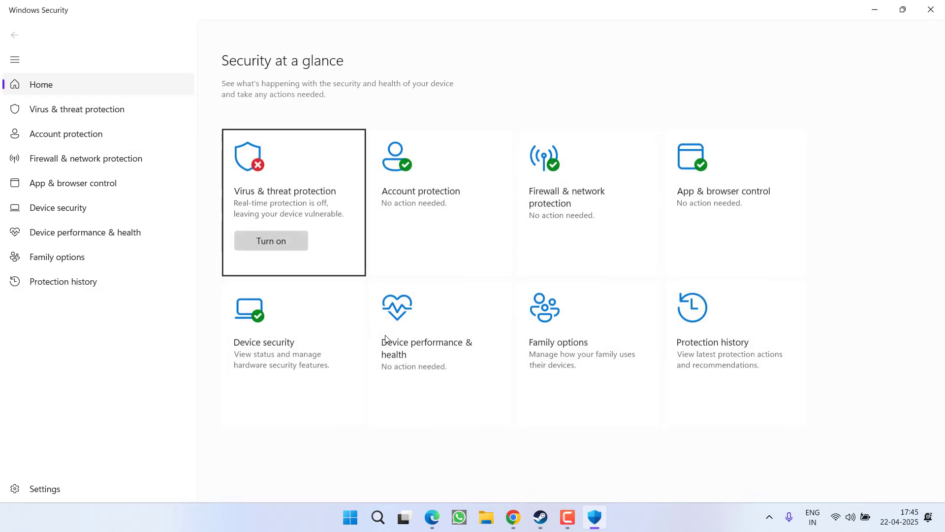
{"action": "left_click", "coordinate": [281, 242]}
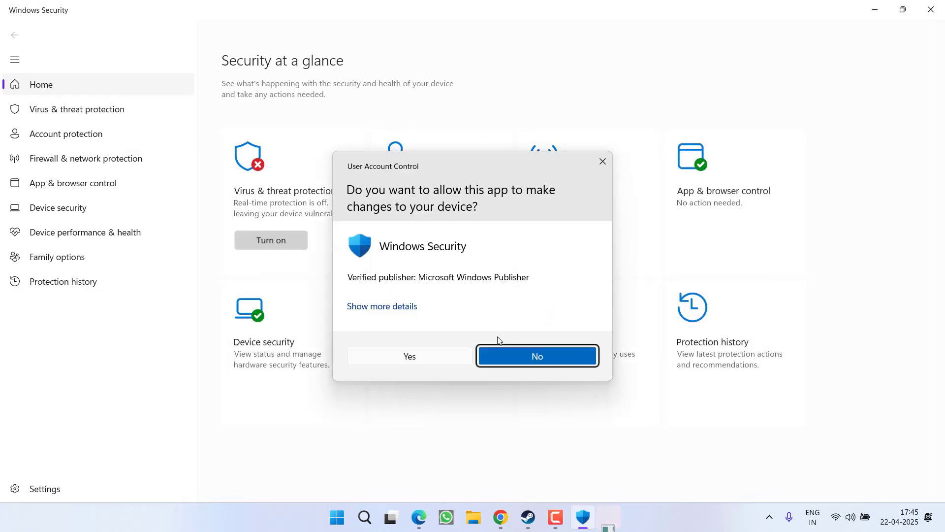
{"action": "left_click", "coordinate": [442, 361]}
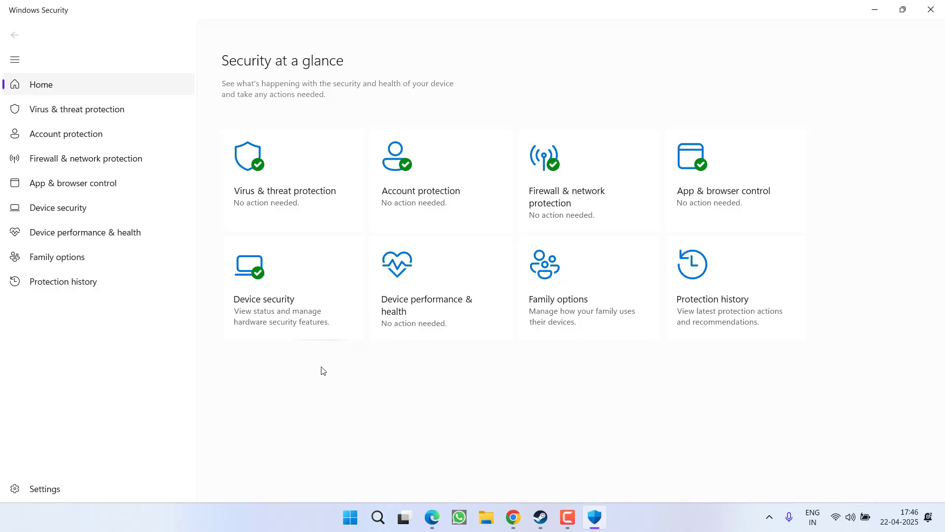
- From the virus and threat protection settings, open the list of apps allowed through Controlled folder access and look through it
{"action": "left_click", "coordinate": [305, 181]}
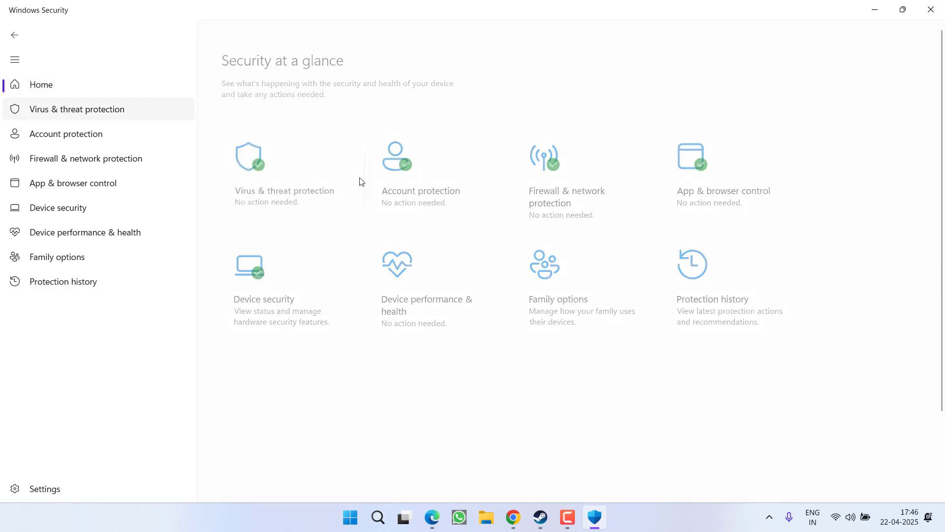
{"action": "scroll", "coordinate": [352, 326], "scroll_direction": "down", "scroll_amount": 2}
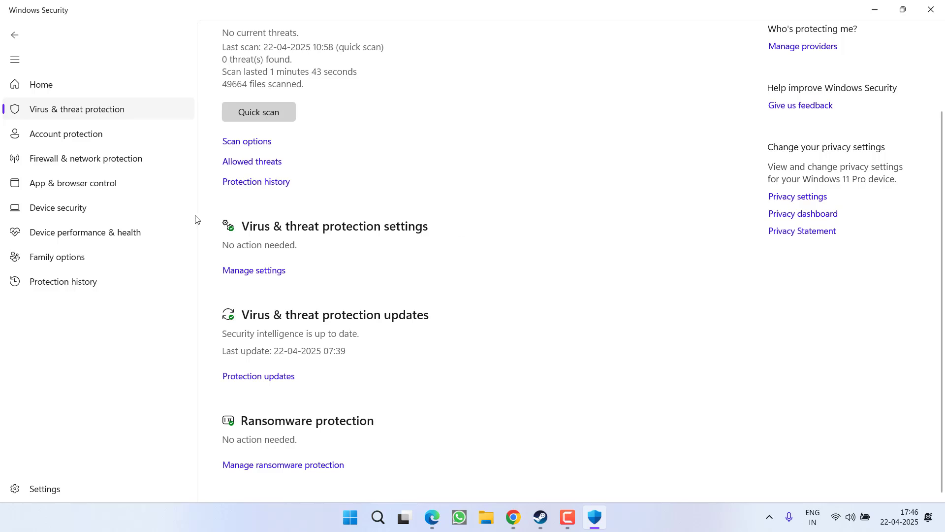
{"action": "left_click", "coordinate": [253, 271]}
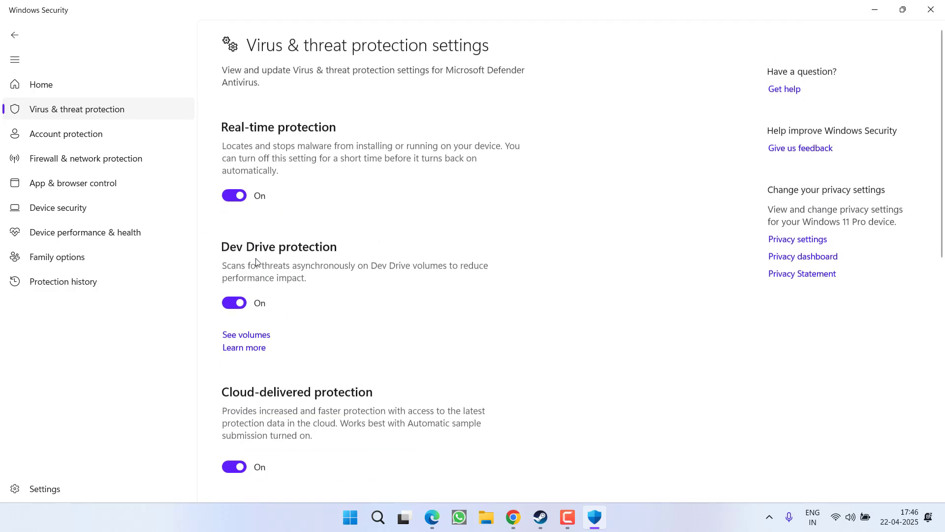
{"action": "scroll", "coordinate": [367, 280], "scroll_direction": "down", "scroll_amount": 8}
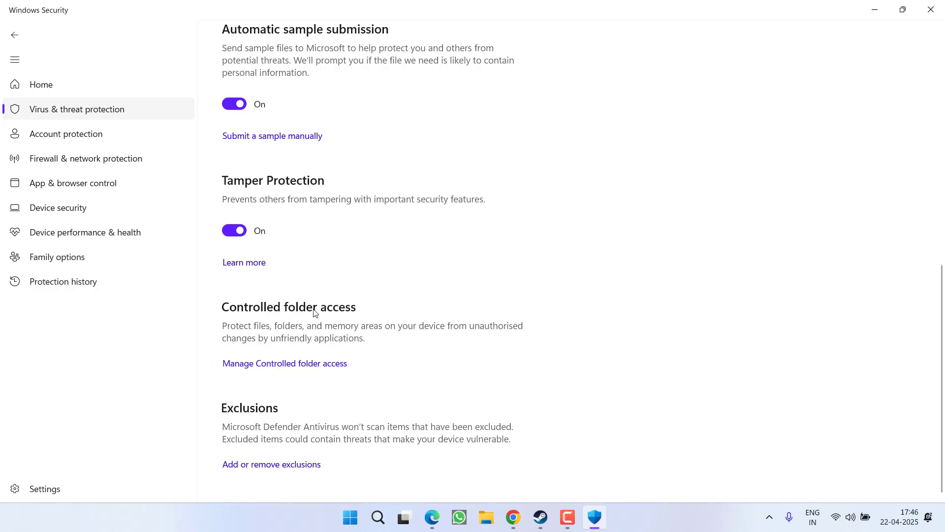
{"action": "left_click", "coordinate": [284, 363]}
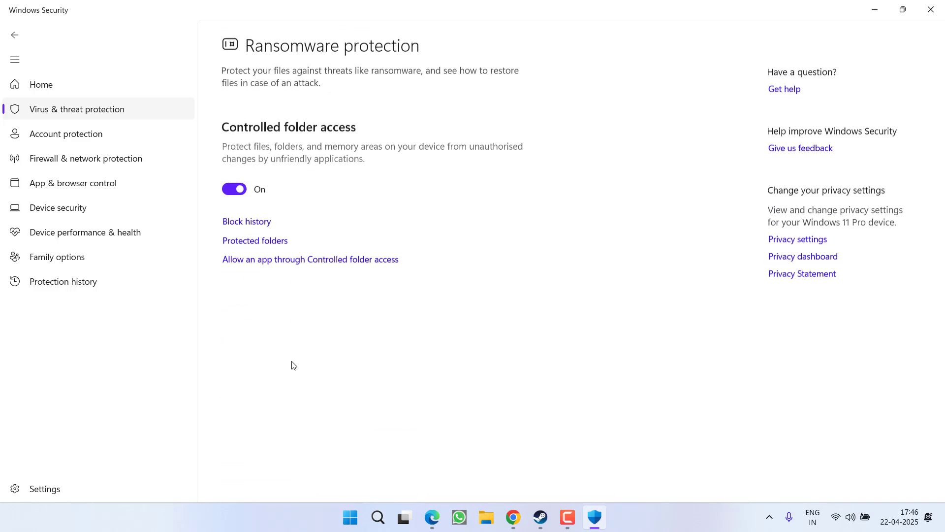
{"action": "left_click", "coordinate": [325, 263]}
{"action": "left_click", "coordinate": [371, 358]}
{"action": "scroll", "coordinate": [373, 353], "scroll_direction": "down", "scroll_amount": 5}
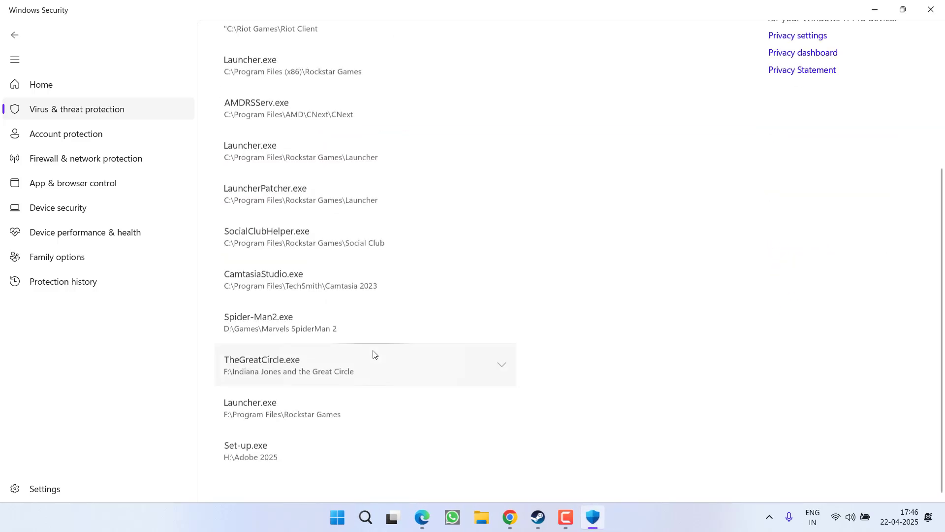
{"action": "scroll", "coordinate": [373, 354], "scroll_direction": "up", "scroll_amount": 5}
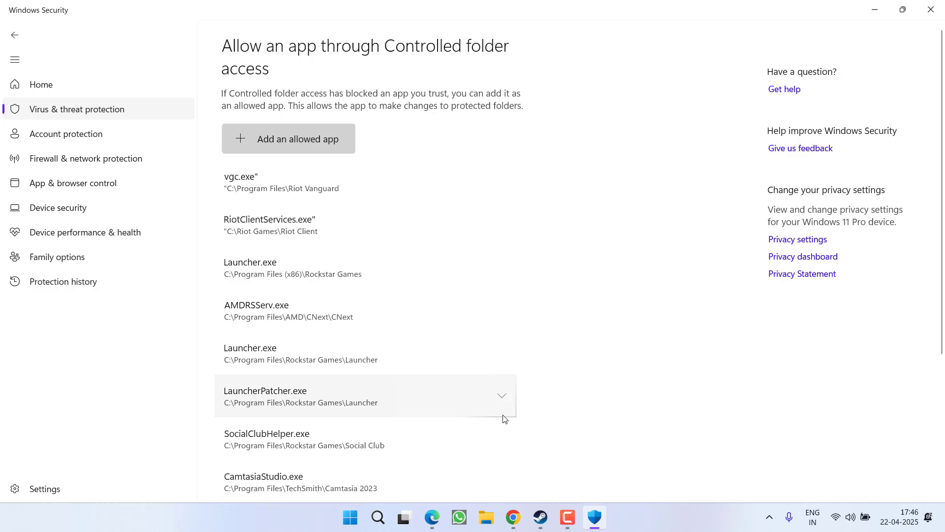
- In Steam, browse the installed files of Lords of the Fallen to check the install folder's path, and close the folder and properties
{"action": "left_click", "coordinate": [540, 517]}
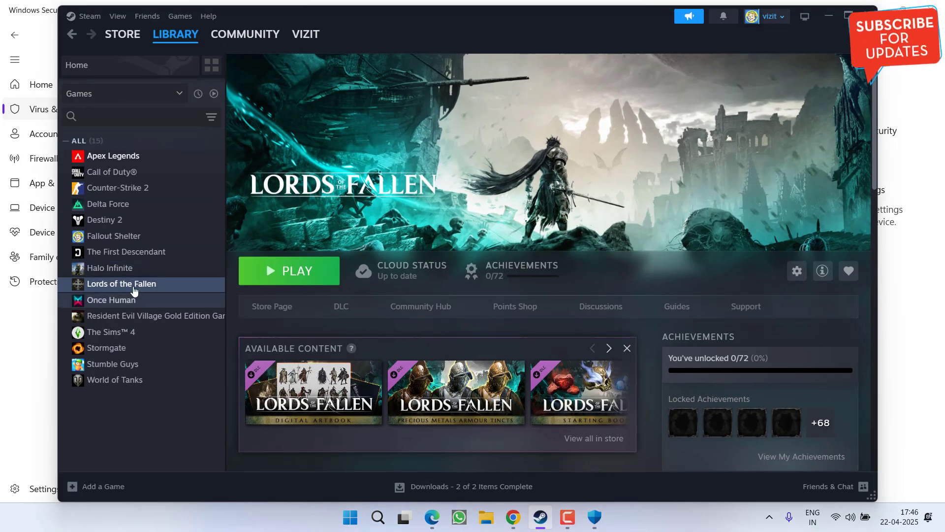
{"action": "right_click", "coordinate": [129, 285]}
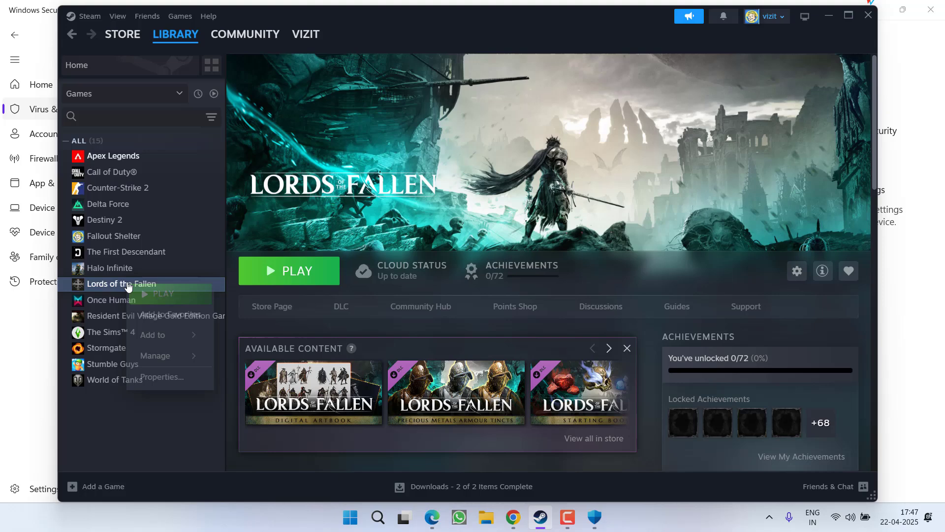
{"action": "left_click", "coordinate": [160, 377]}
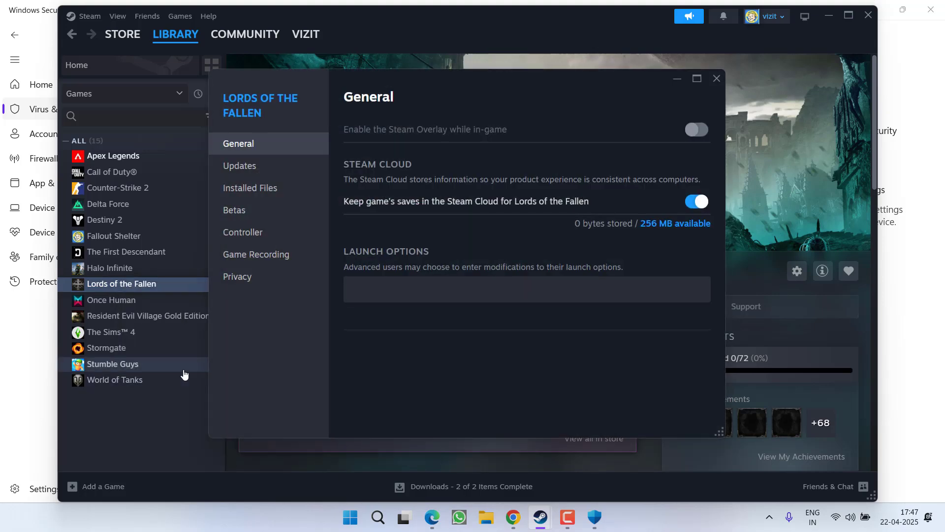
{"action": "left_click", "coordinate": [259, 191]}
{"action": "left_click", "coordinate": [685, 129]}
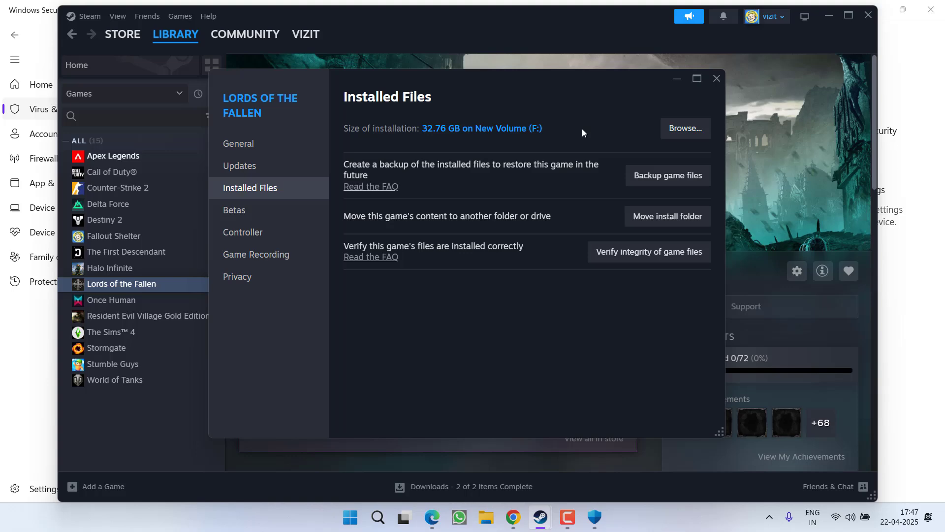
{"action": "left_click", "coordinate": [672, 154]}
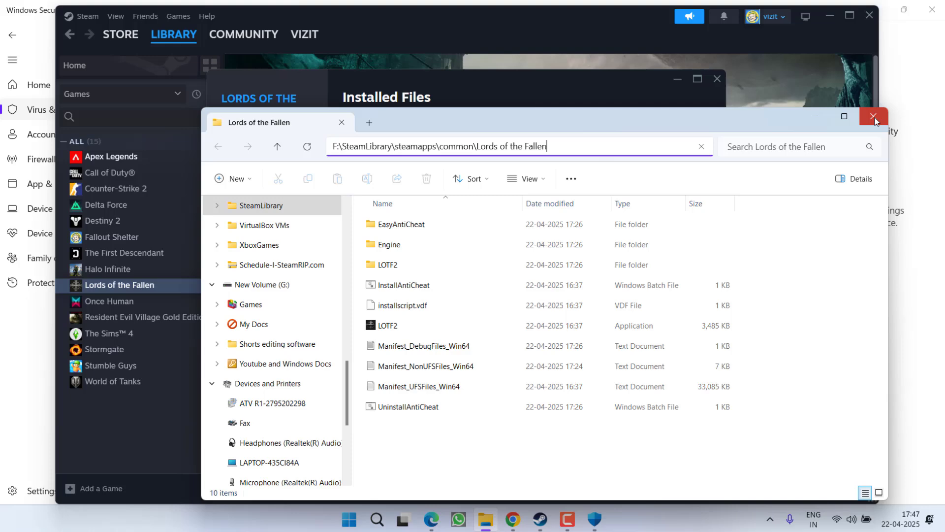
{"action": "key", "text": "alt+F4"}
{"action": "left_click", "coordinate": [717, 79]}
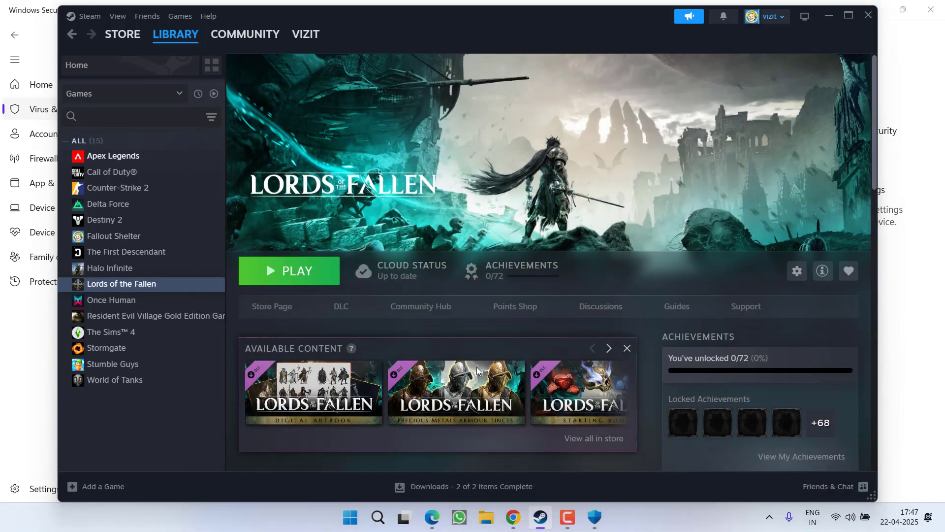
- Back in Windows Security, allow the LOTF2 application from F:\SteamLibrary\steamapps\common\Lords of the Fallen through Controlled folder access
{"action": "left_click", "coordinate": [595, 517]}
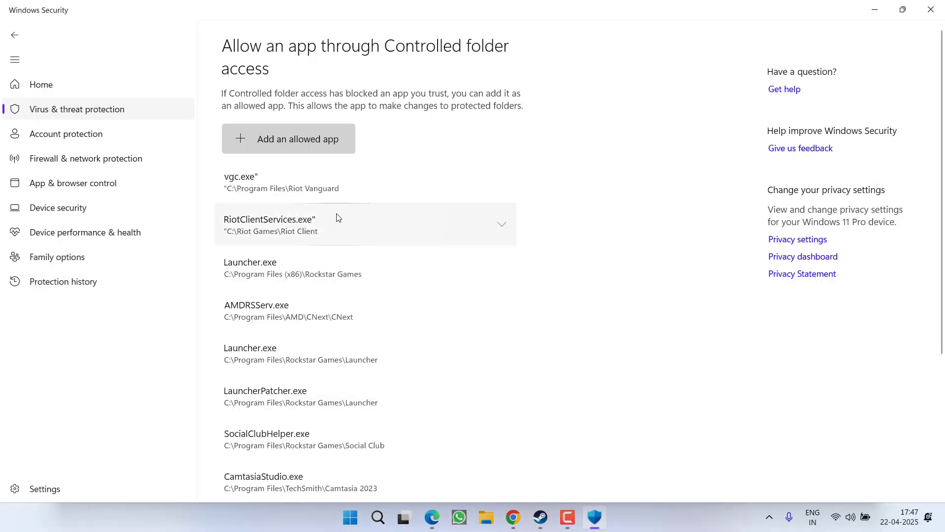
{"action": "left_click", "coordinate": [304, 140]}
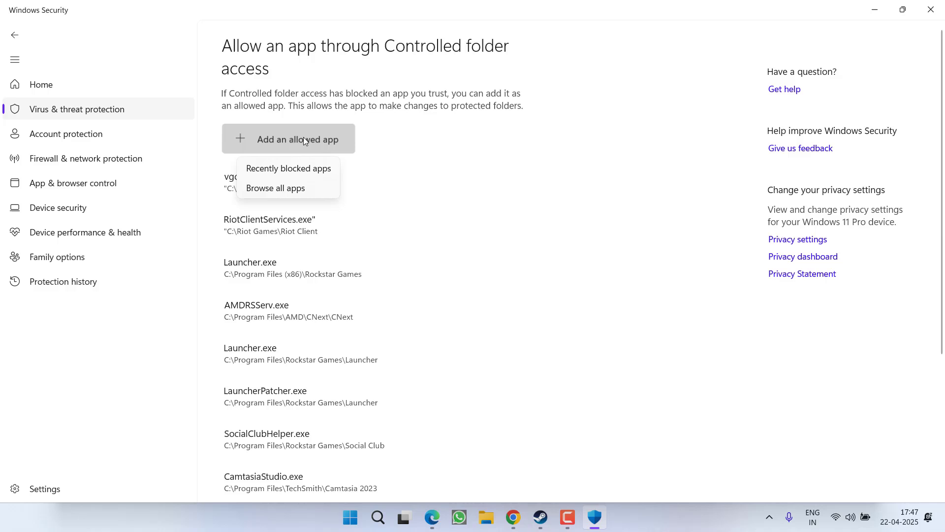
{"action": "left_click", "coordinate": [272, 191]}
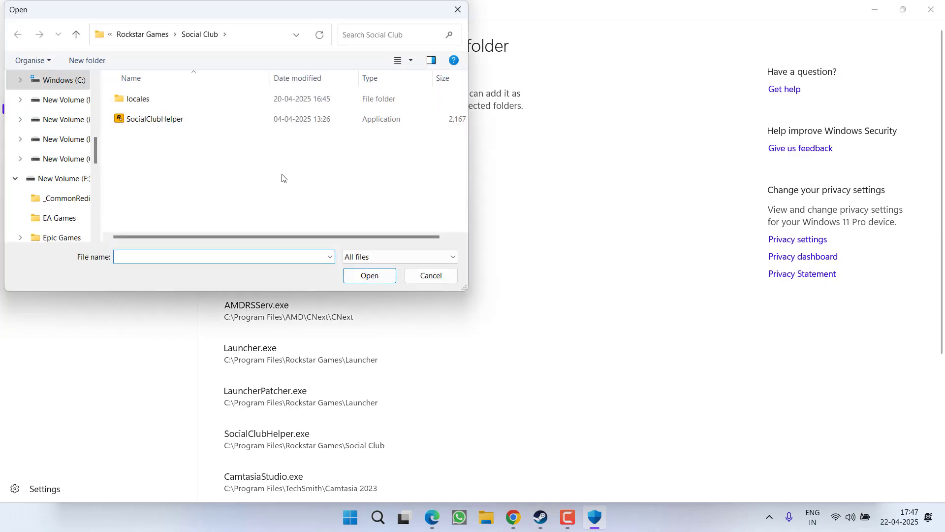
{"action": "left_click", "coordinate": [64, 177]}
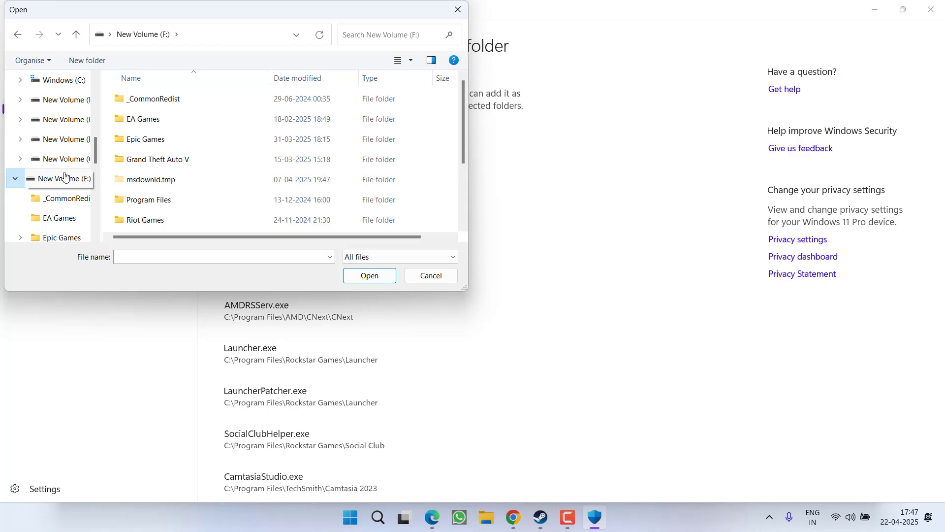
{"action": "scroll", "coordinate": [117, 190], "scroll_direction": "down", "scroll_amount": 2}
{"action": "left_click", "coordinate": [138, 163]}
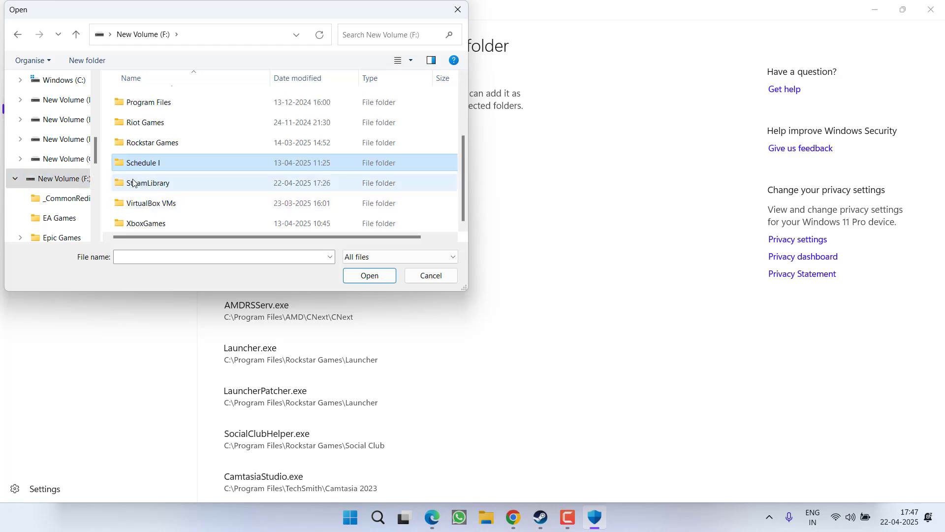
{"action": "double_click", "coordinate": [134, 184]}
{"action": "double_click", "coordinate": [148, 101]}
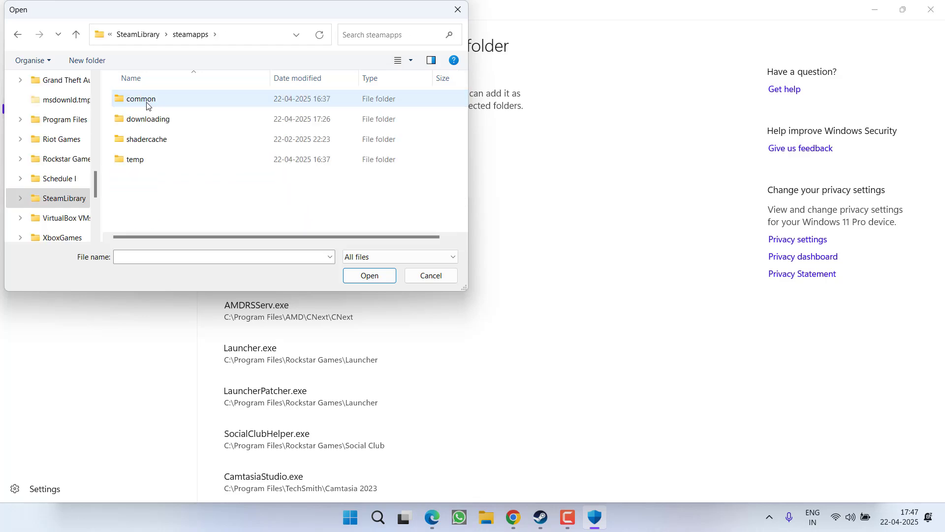
{"action": "double_click", "coordinate": [147, 104]}
{"action": "double_click", "coordinate": [174, 180]}
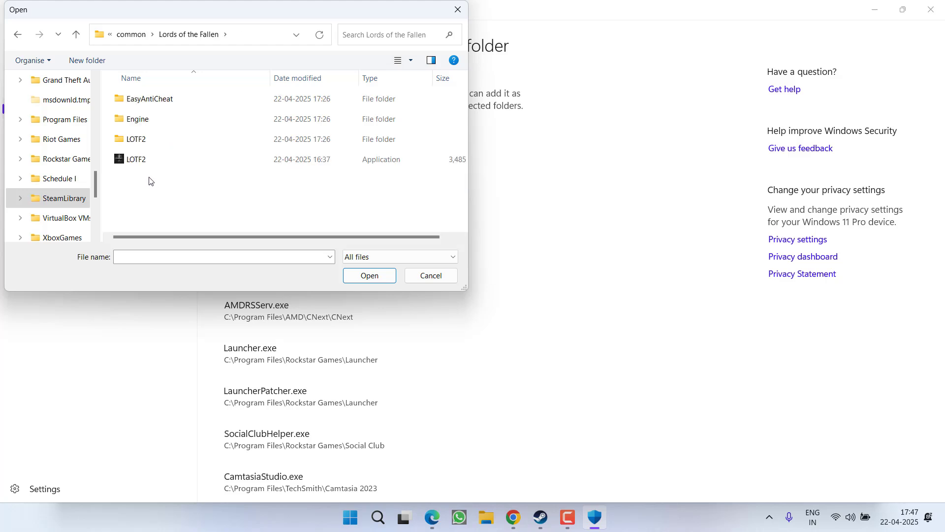
{"action": "left_click", "coordinate": [146, 158]}
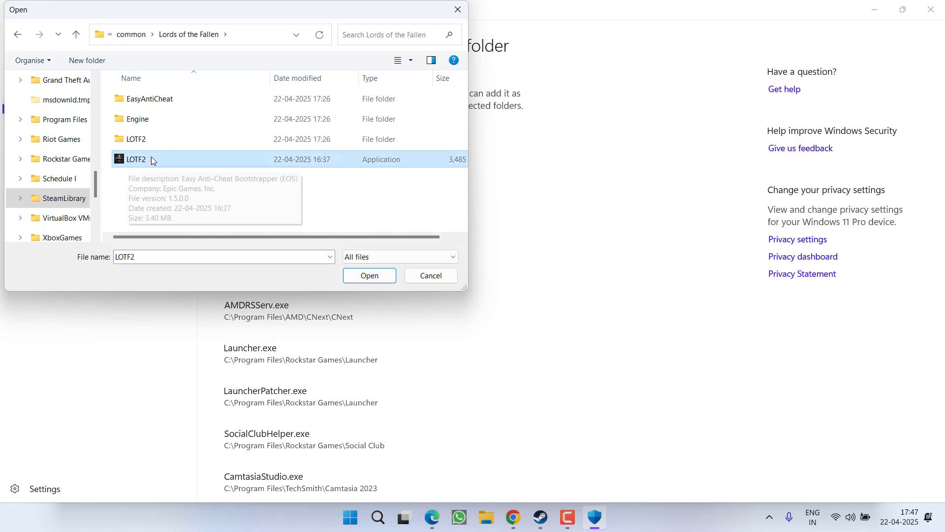
{"action": "double_click", "coordinate": [146, 160]}
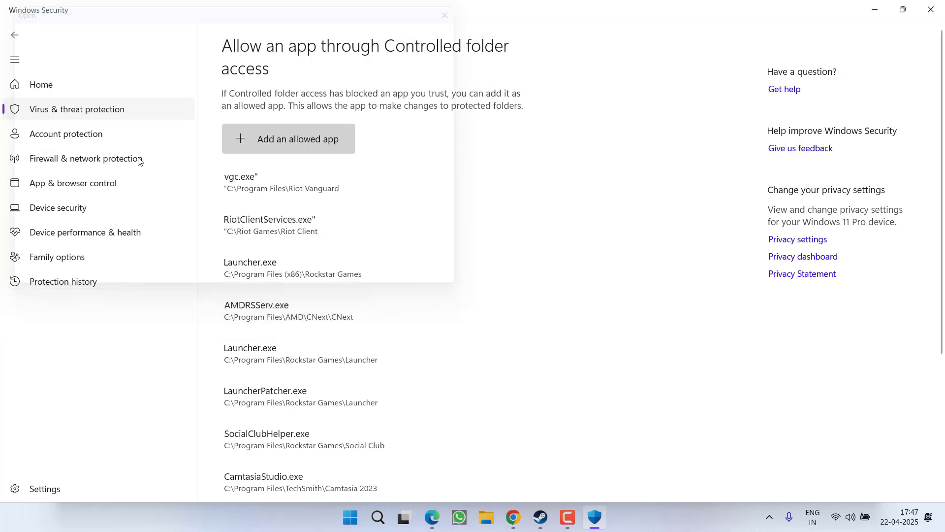
- Allow EasyAntiCheat_EOS_Setup from the game's EasyAntiCheat folder through Controlled folder access
{"action": "left_click", "coordinate": [293, 143]}
{"action": "left_click", "coordinate": [268, 190]}
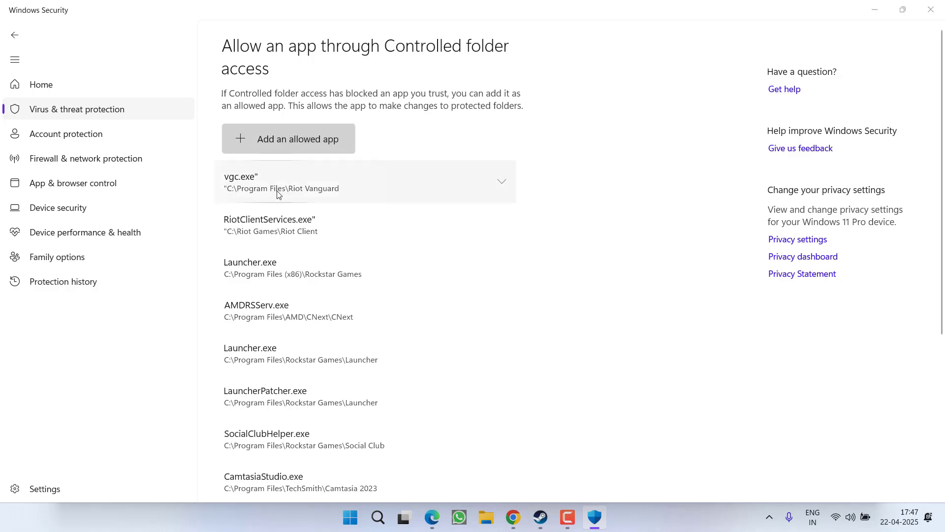
{"action": "double_click", "coordinate": [150, 99]}
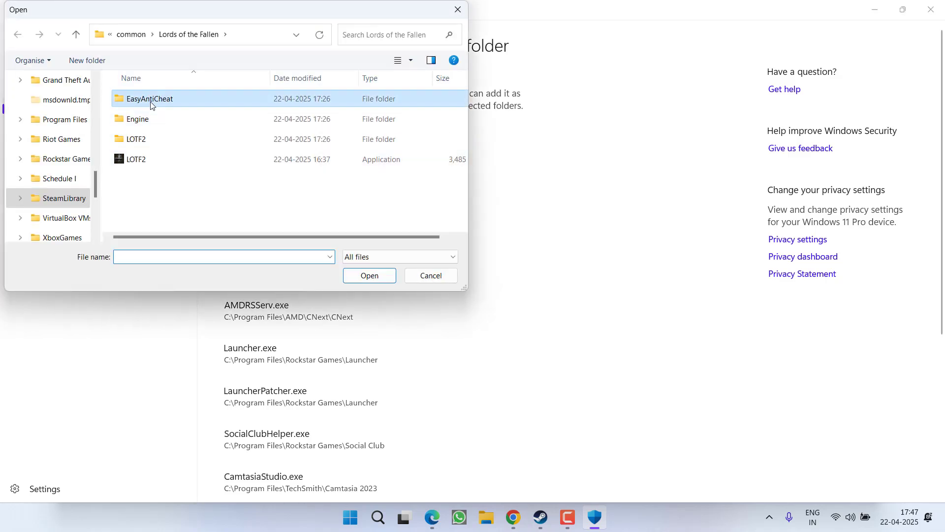
{"action": "left_click", "coordinate": [164, 166]}
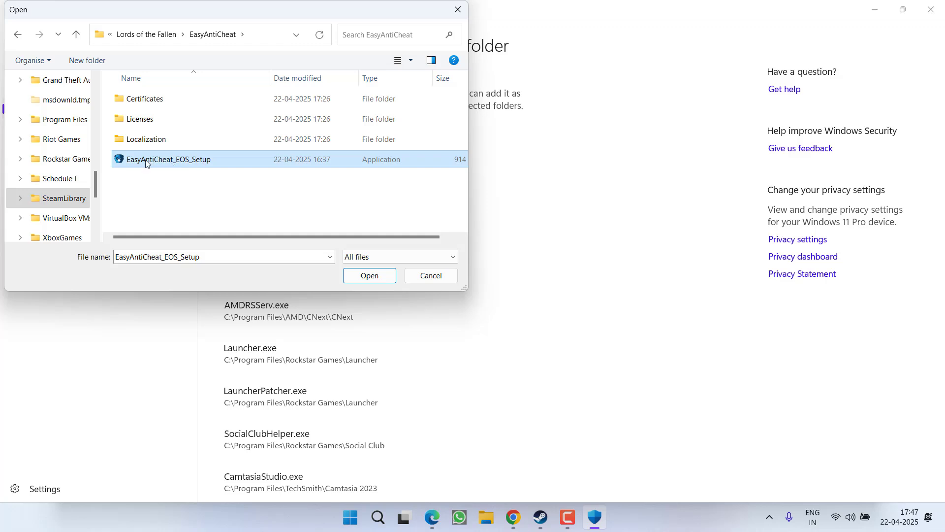
{"action": "double_click", "coordinate": [146, 163]}
- Allow CrashReportClient from the Lords of the Fallen folder's Engine\Binaries\Win64 subfolder through Controlled folder access
{"action": "left_click", "coordinate": [250, 143]}
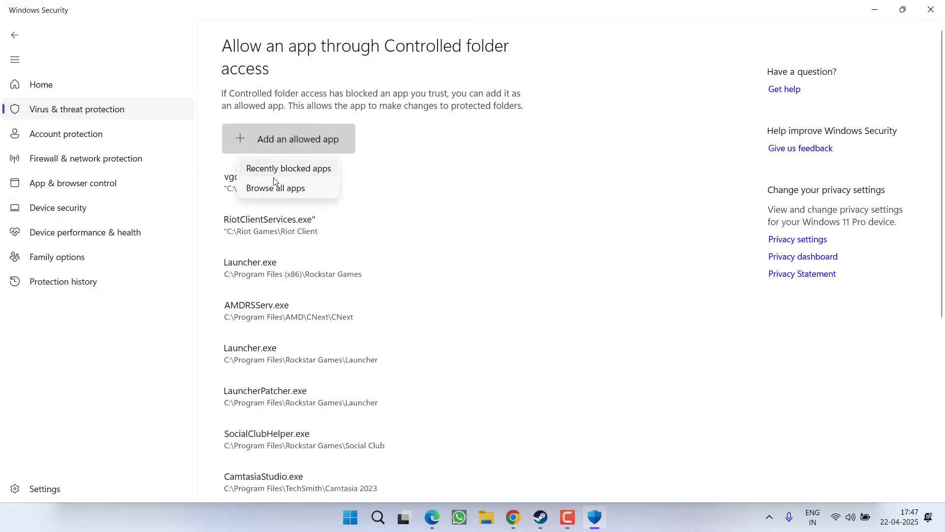
{"action": "left_click", "coordinate": [275, 187]}
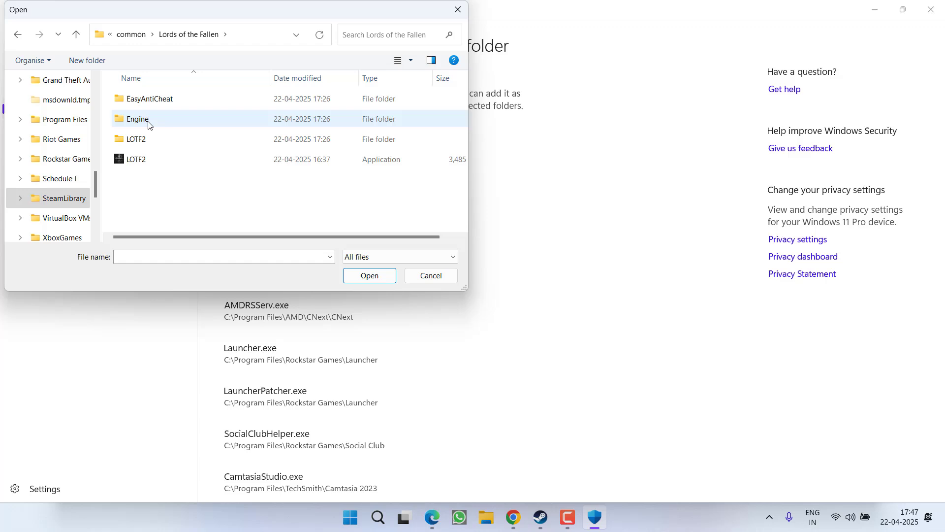
{"action": "double_click", "coordinate": [149, 120]}
{"action": "double_click", "coordinate": [147, 99]}
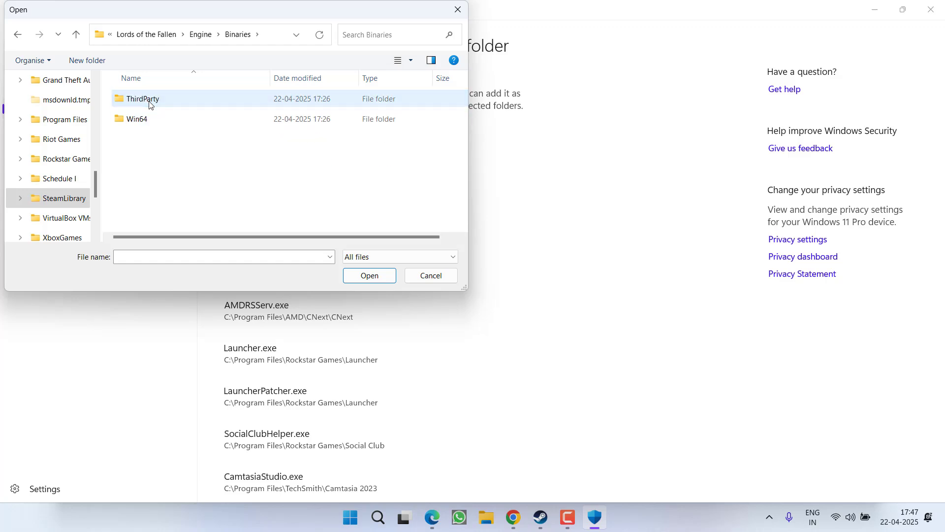
{"action": "left_click", "coordinate": [139, 124]}
{"action": "double_click", "coordinate": [139, 124]}
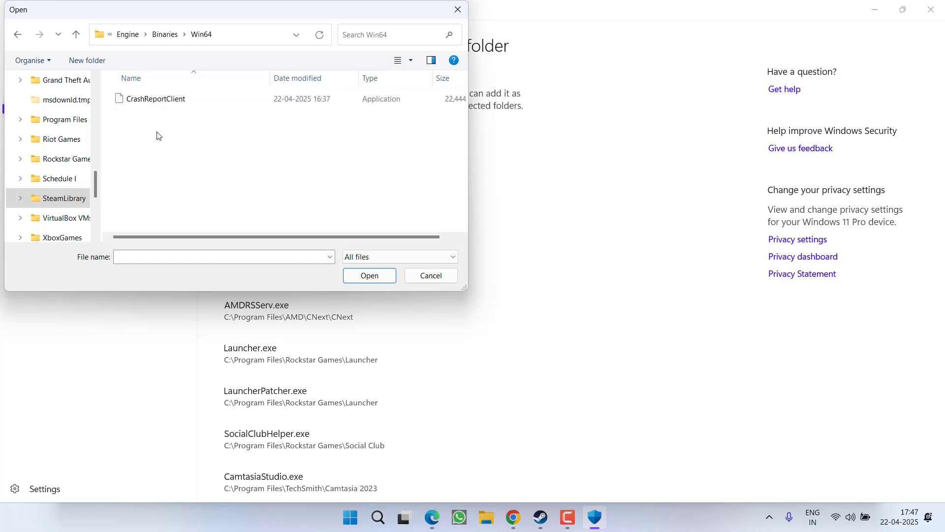
{"action": "left_click", "coordinate": [149, 104]}
{"action": "double_click", "coordinate": [165, 101]}
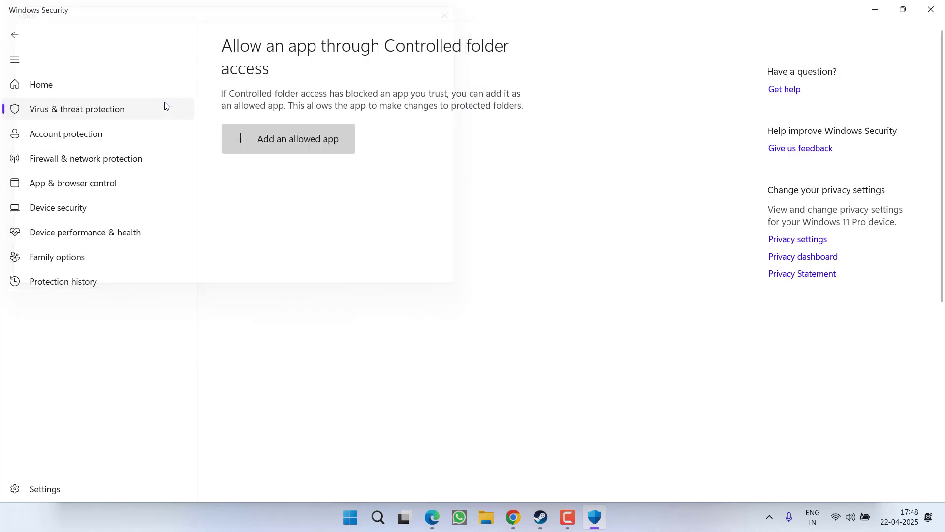
- Allow LOTF2-Win64-Shipping from the Lords of the Fallen folder's LOTF2\Binaries\Win64 subfolder through Controlled folder access
{"action": "left_click", "coordinate": [277, 133]}
{"action": "left_click", "coordinate": [283, 187]}
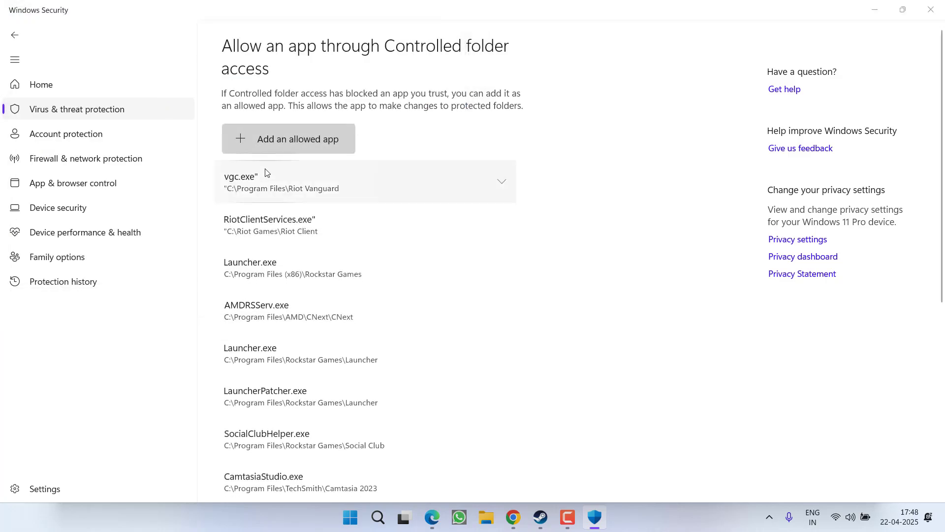
{"action": "left_click", "coordinate": [170, 35]}
{"action": "left_click", "coordinate": [149, 34]}
{"action": "left_click", "coordinate": [164, 185]}
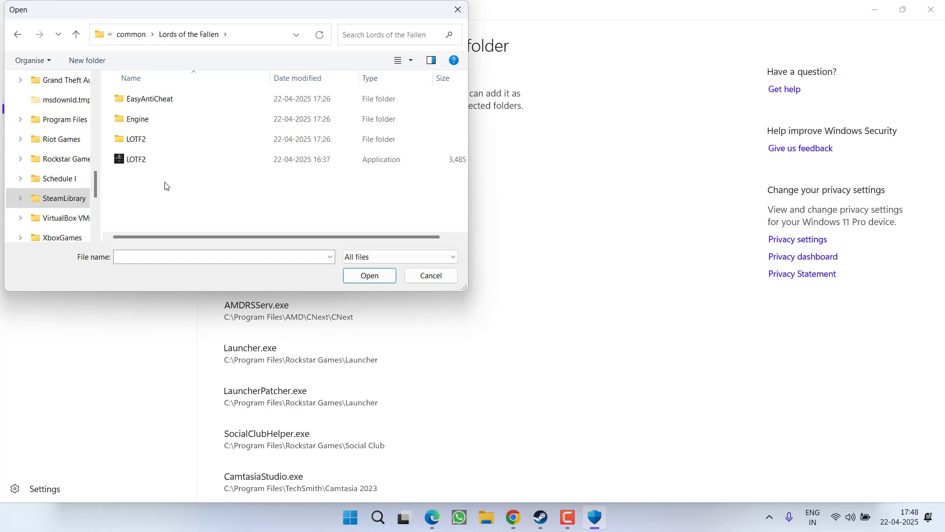
{"action": "double_click", "coordinate": [150, 141]}
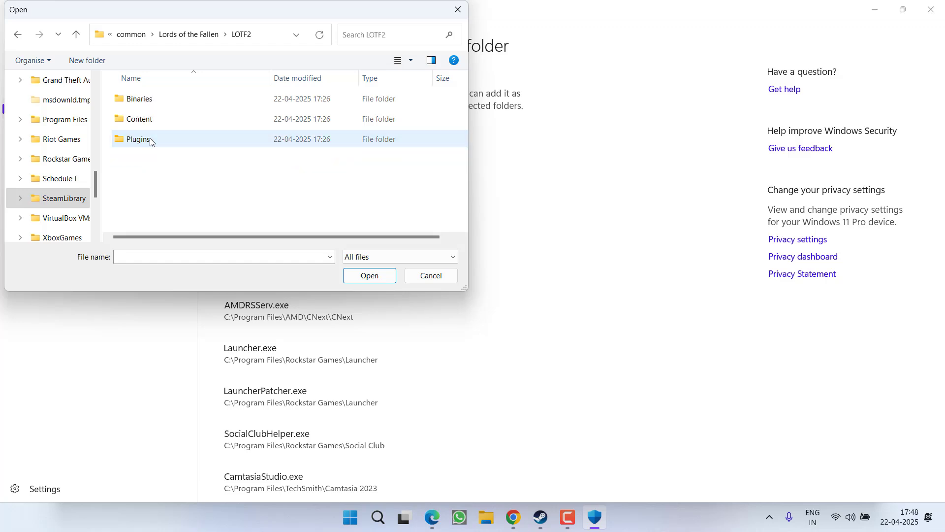
{"action": "double_click", "coordinate": [151, 100]}
{"action": "double_click", "coordinate": [151, 99]}
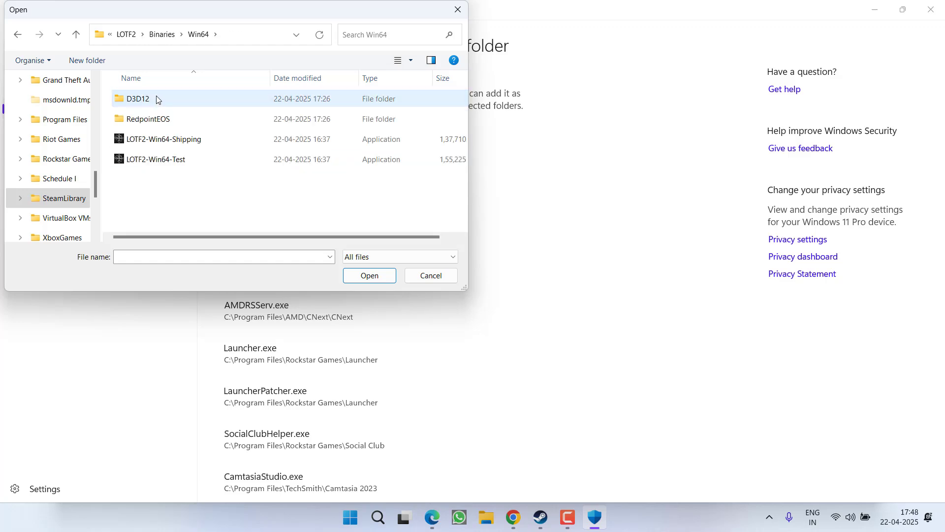
{"action": "left_click", "coordinate": [205, 144]}
{"action": "double_click", "coordinate": [165, 143]}
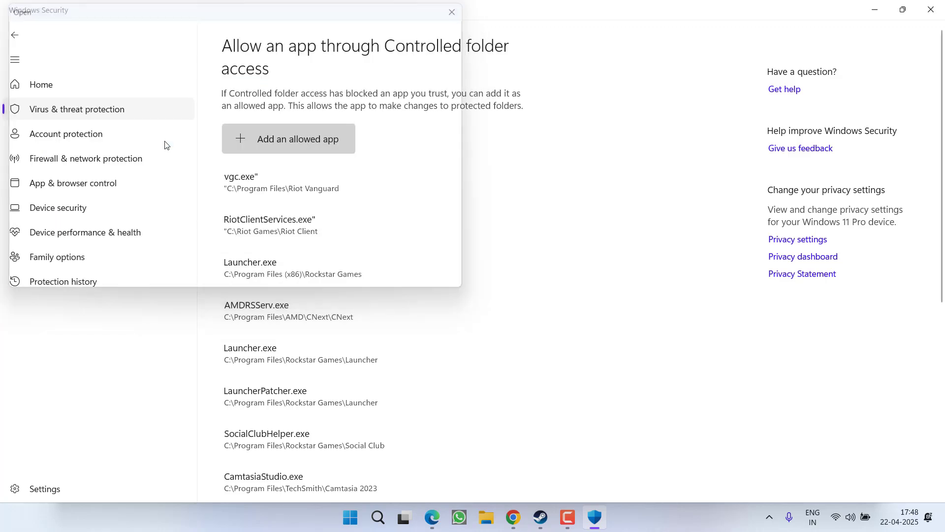
- Allow LOTF2-Win64-Test from the same Win64 folder through Controlled folder access, and close Windows Security
{"action": "left_click", "coordinate": [294, 134]}
{"action": "left_click", "coordinate": [274, 191]}
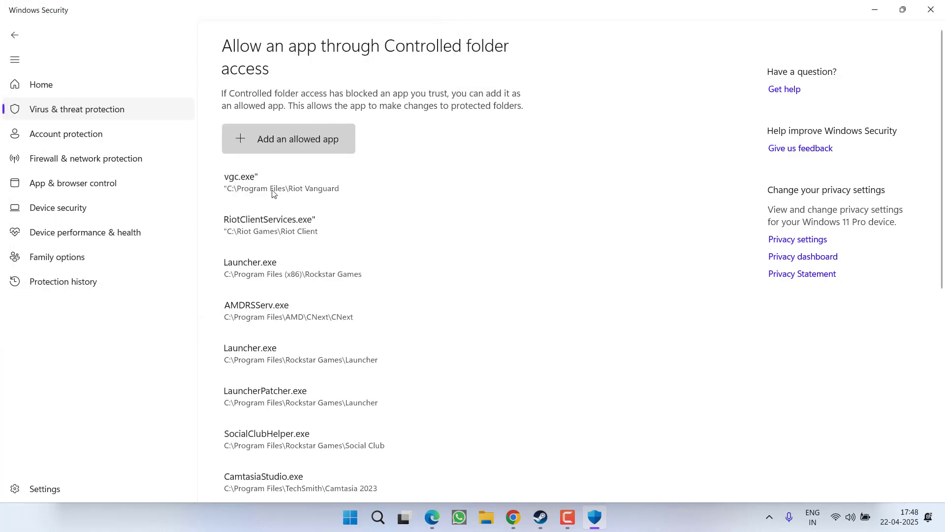
{"action": "left_click", "coordinate": [150, 163]}
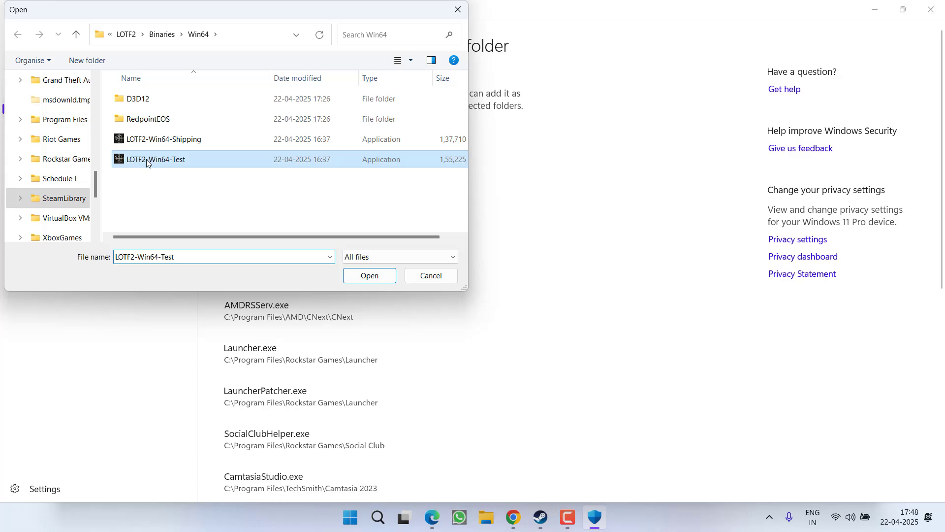
{"action": "double_click", "coordinate": [165, 162]}
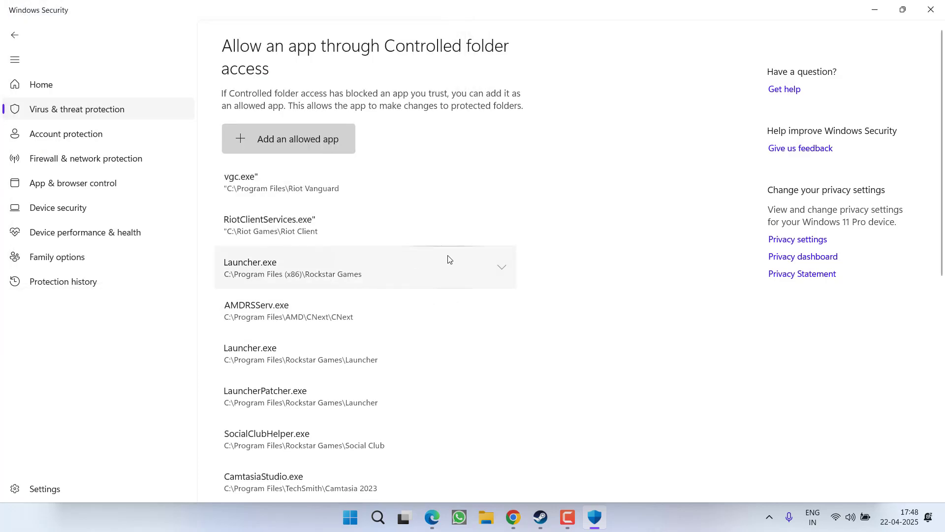
{"action": "left_click", "coordinate": [931, 9]}
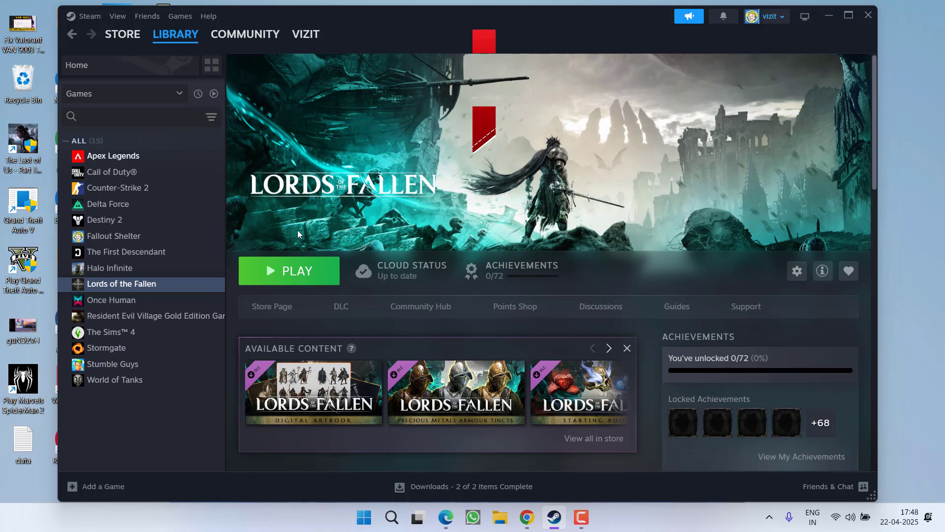